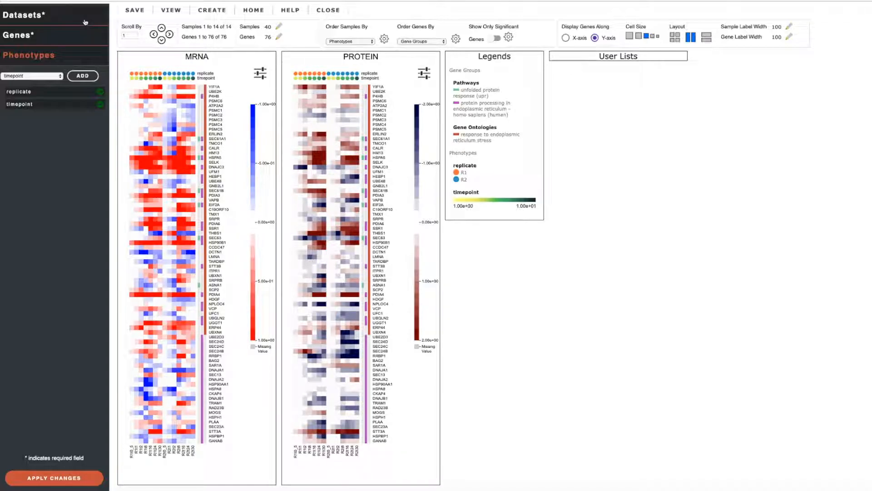
Step: Review the datasets, gene groups and phenotypes selected for the analysis
click(85, 22)
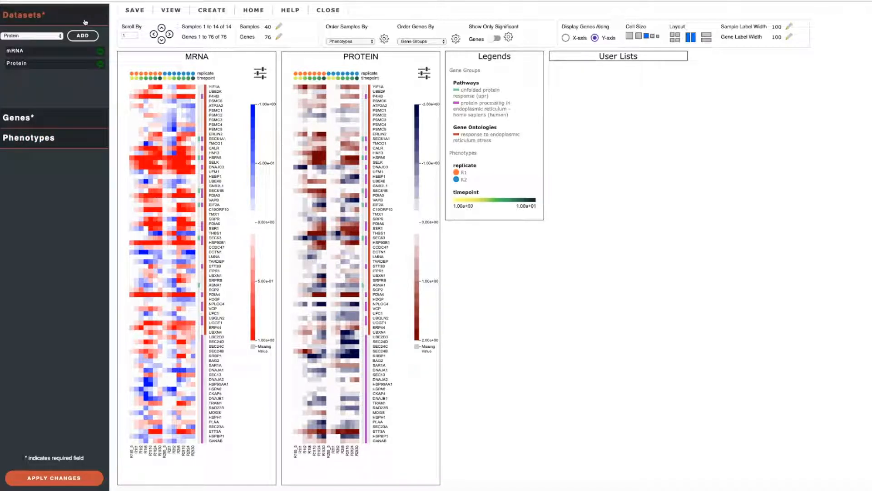
click(57, 116)
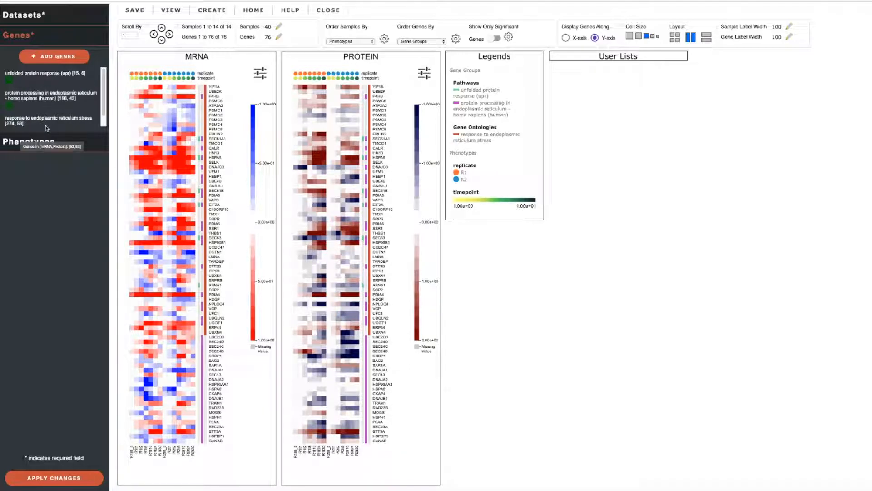
click(44, 143)
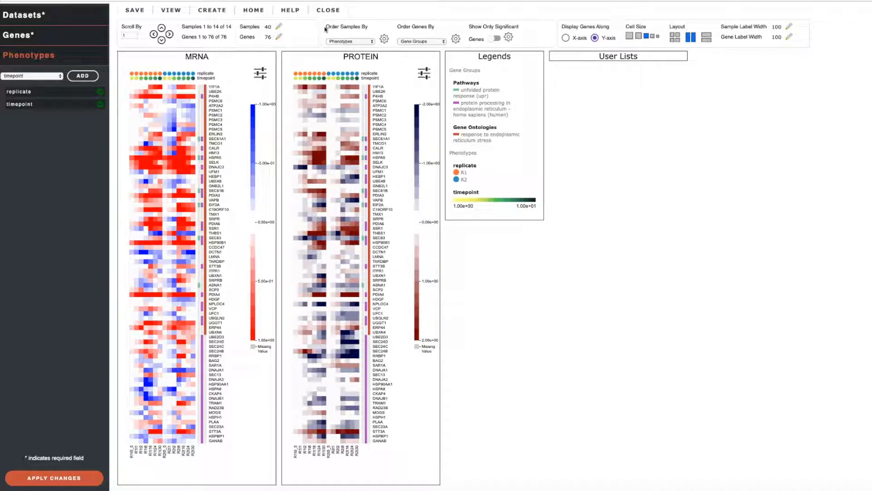
Step: Examine the available sample ordering options and the replicate and timepoint entries in the phenotype legend
drag(325, 27, 369, 28)
click(372, 42)
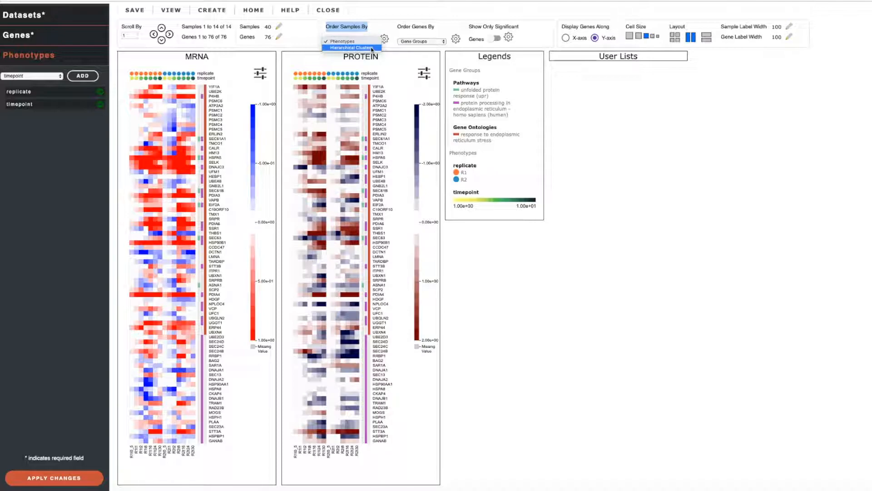
click(372, 28)
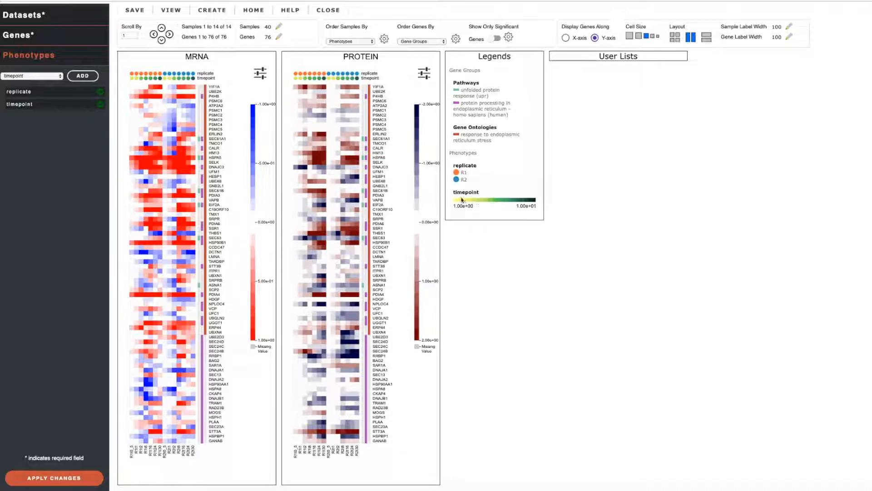
drag(453, 192, 481, 193)
drag(453, 166, 476, 166)
click(510, 174)
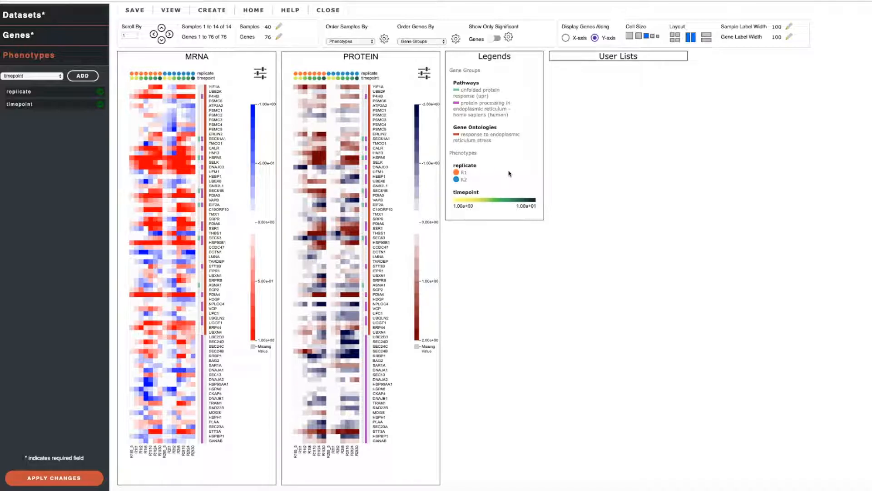
Step: Keep the samples ordered by phenotypes and sort timepoint in descending order within replicate, saving the changes
click(371, 41)
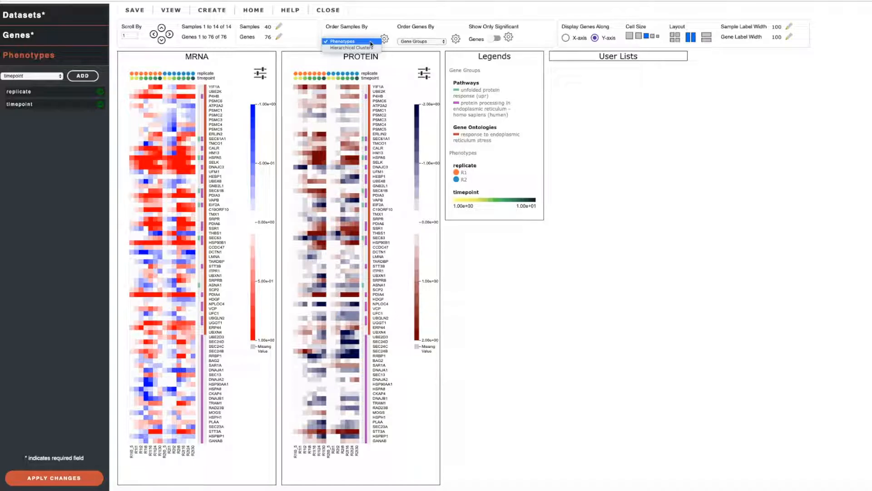
click(371, 42)
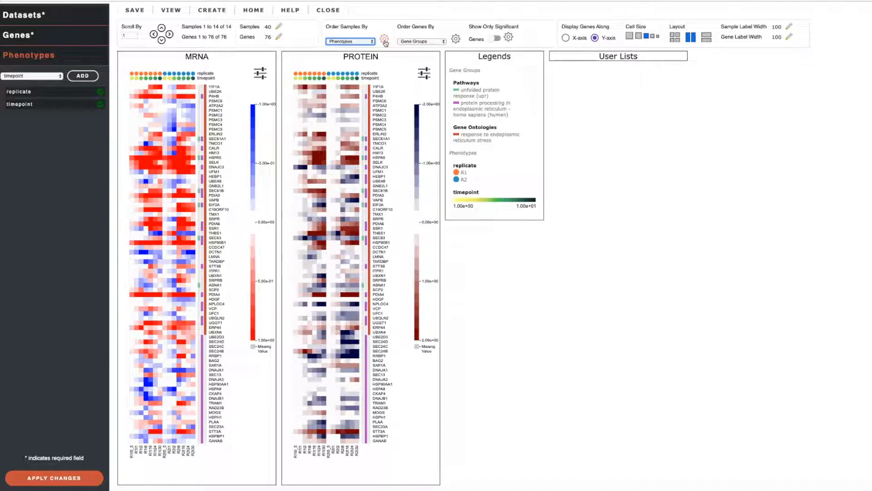
click(384, 40)
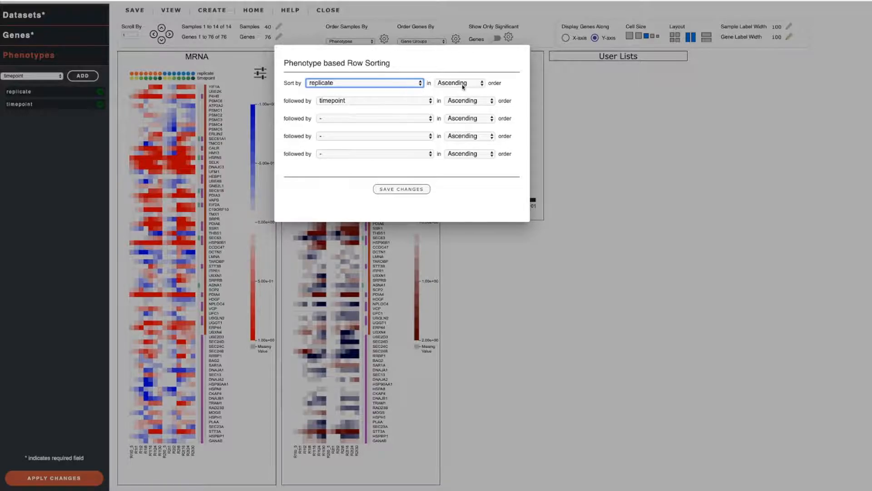
click(468, 103)
click(468, 110)
click(420, 189)
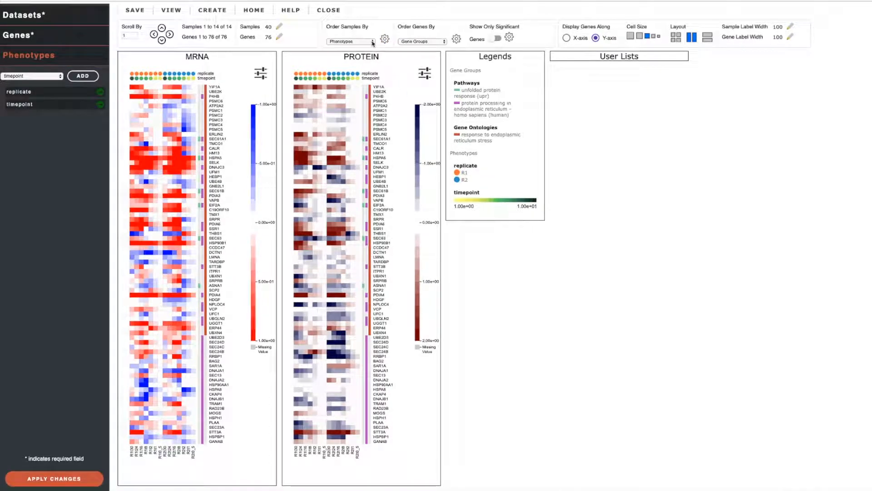
Step: Order the samples by hierarchical clusters, specifying Protein as the clustering dataset, and save the changes
click(373, 42)
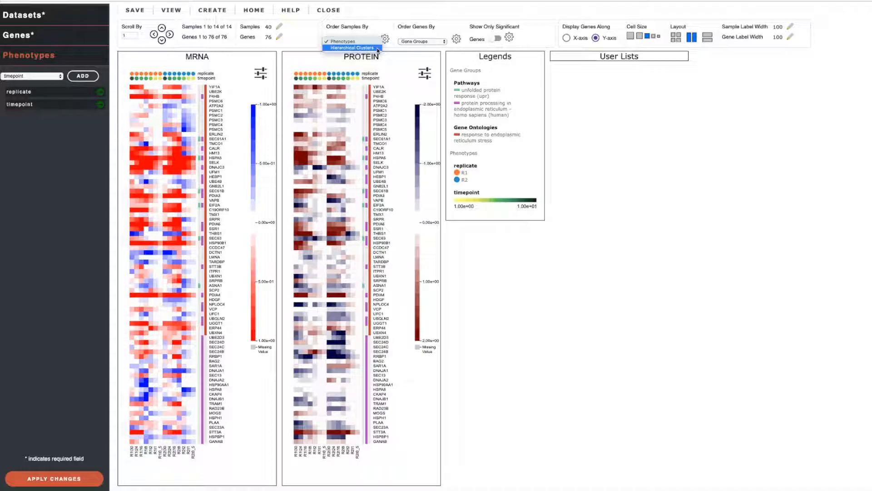
click(377, 48)
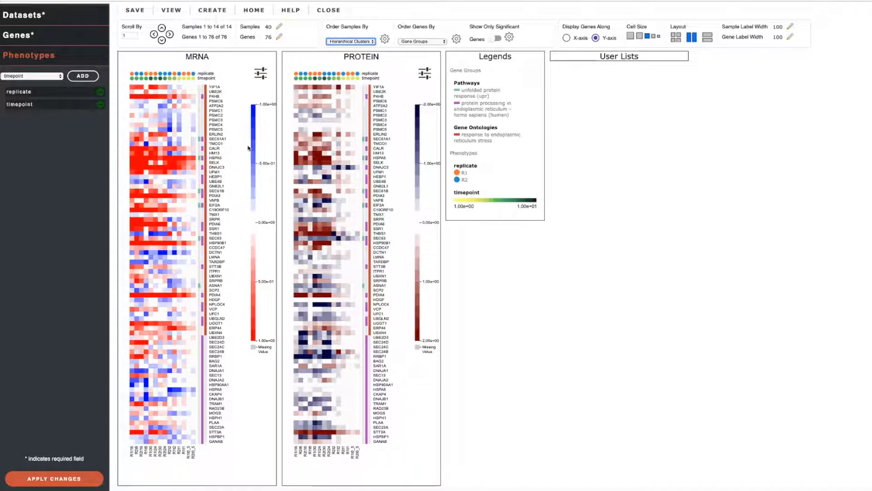
click(385, 40)
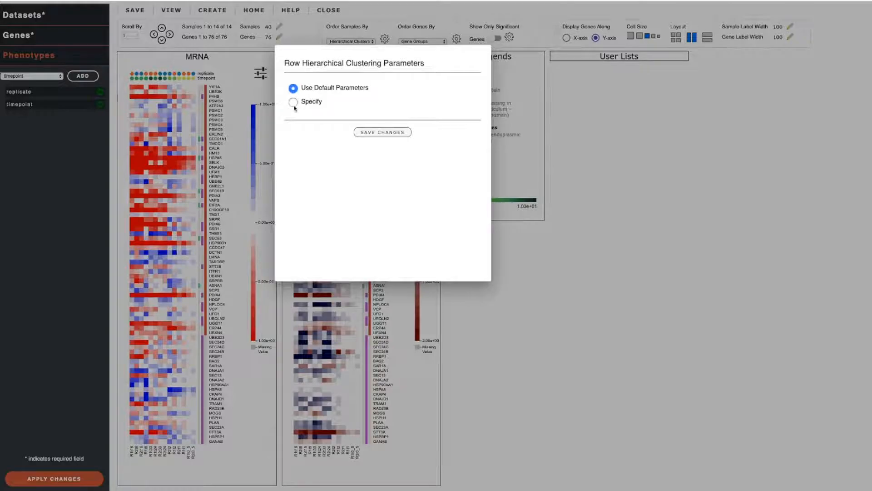
click(294, 103)
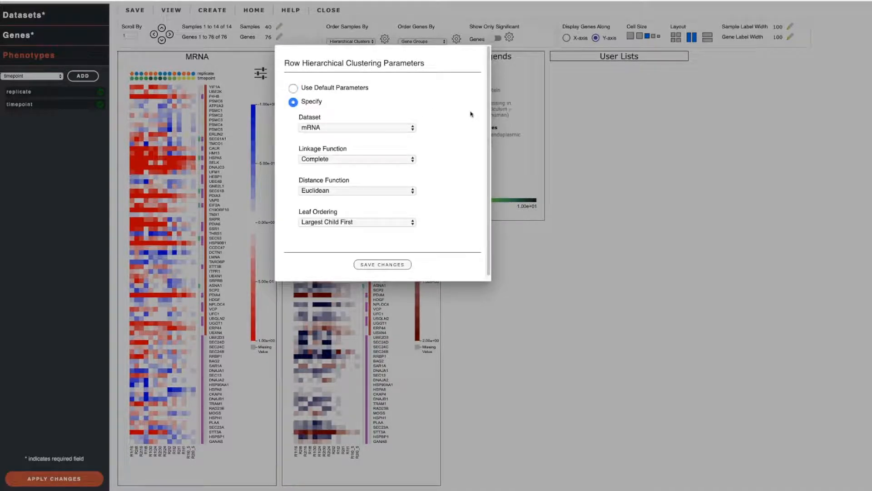
click(412, 128)
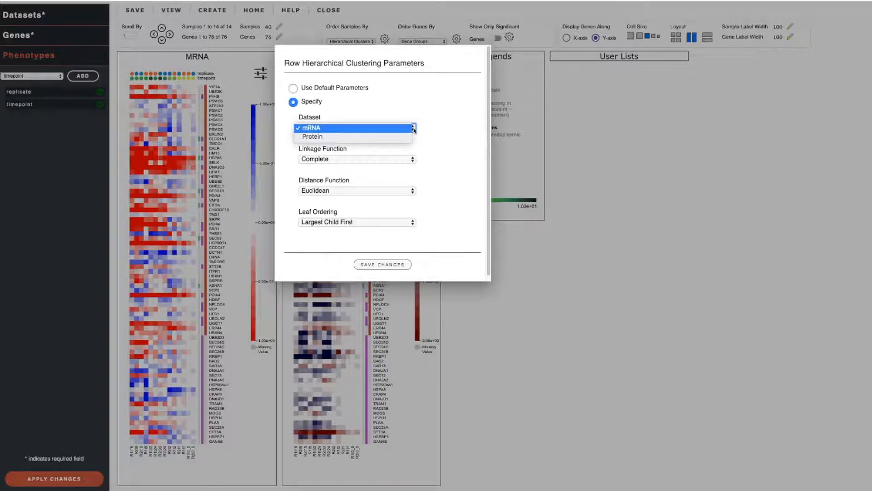
click(440, 129)
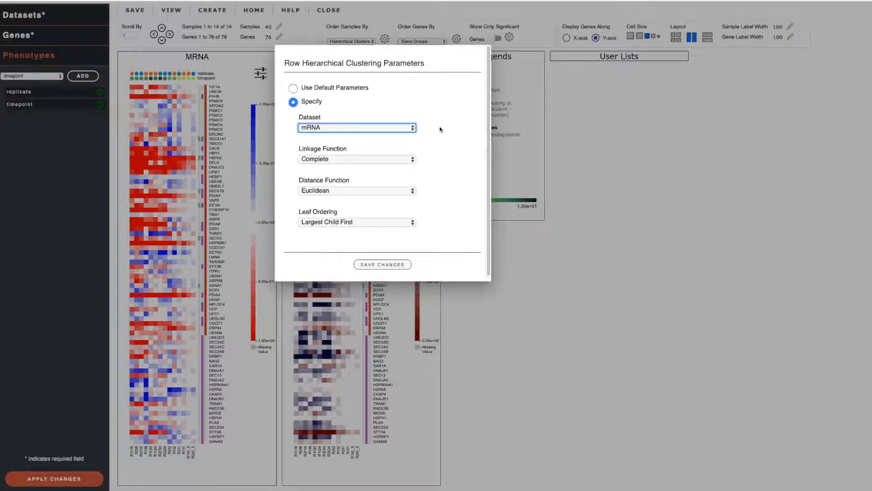
click(413, 128)
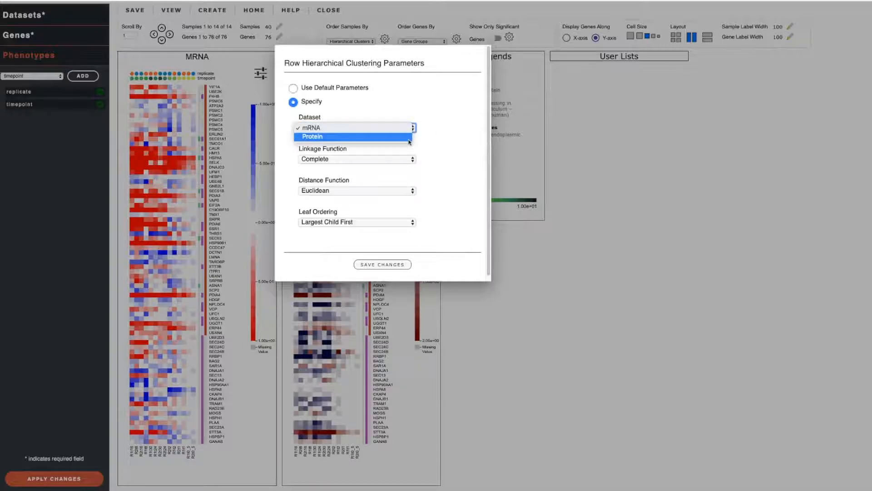
click(409, 141)
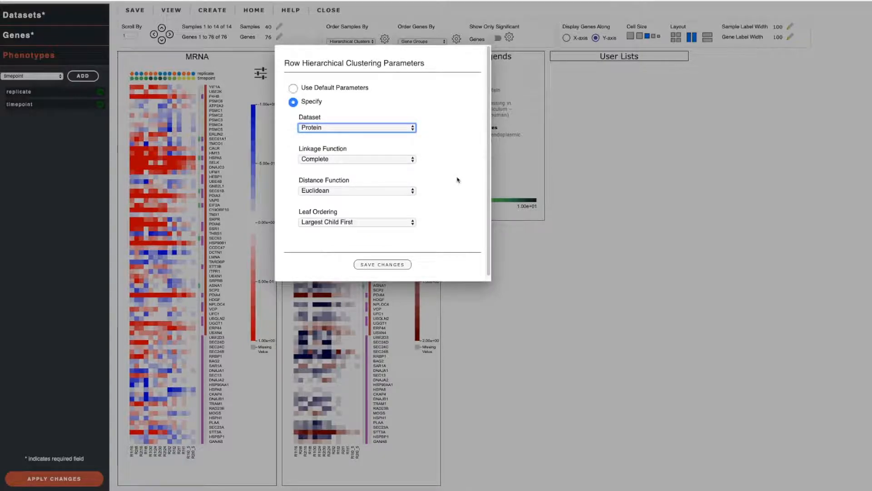
click(403, 271)
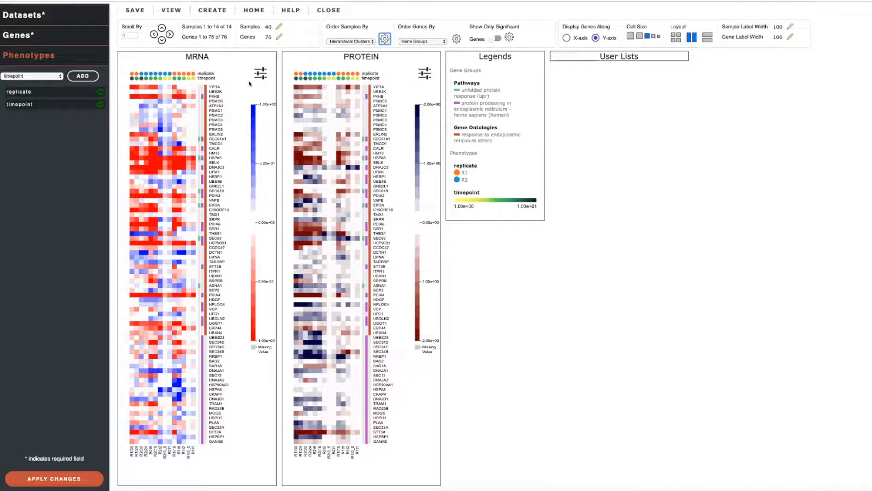
Step: Examine the linkage function, distance function and leaf ordering choices for sample clustering, leaving the settings as they are
click(386, 40)
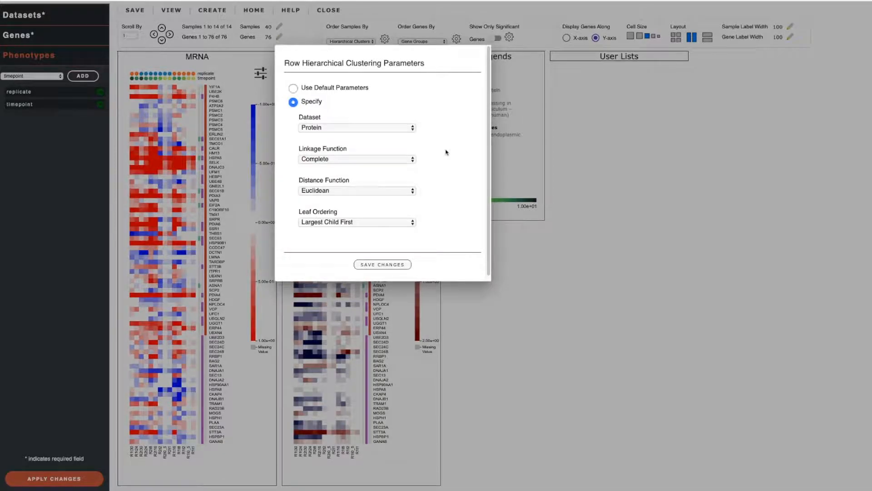
click(413, 159)
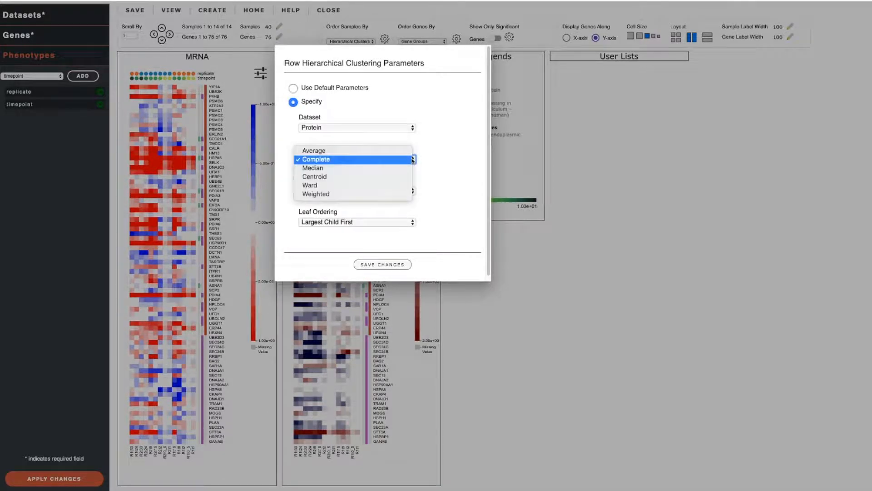
click(443, 160)
click(399, 193)
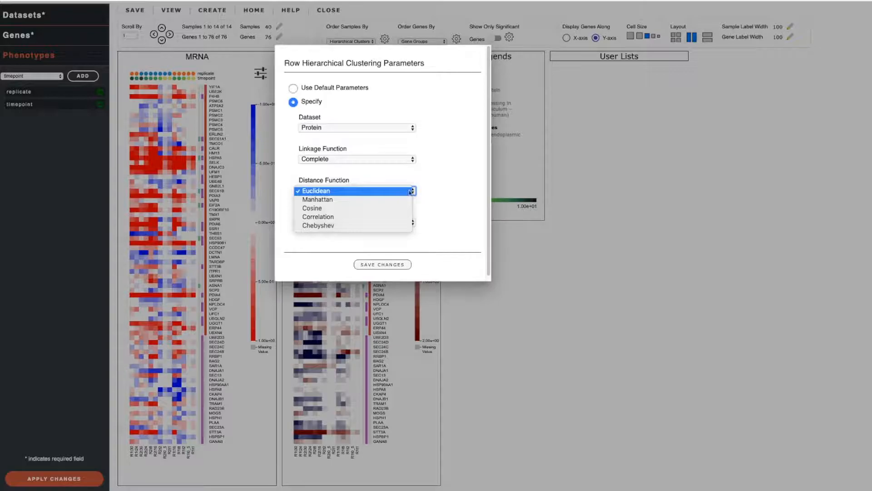
click(442, 191)
click(403, 223)
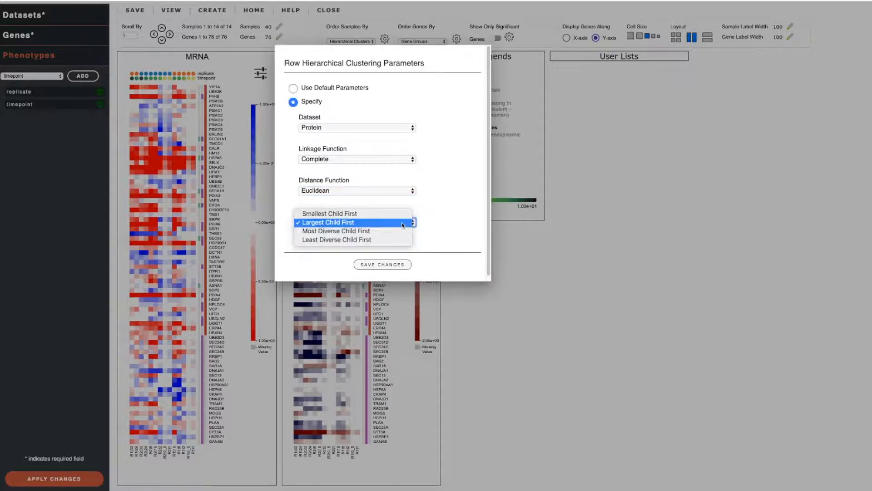
click(455, 211)
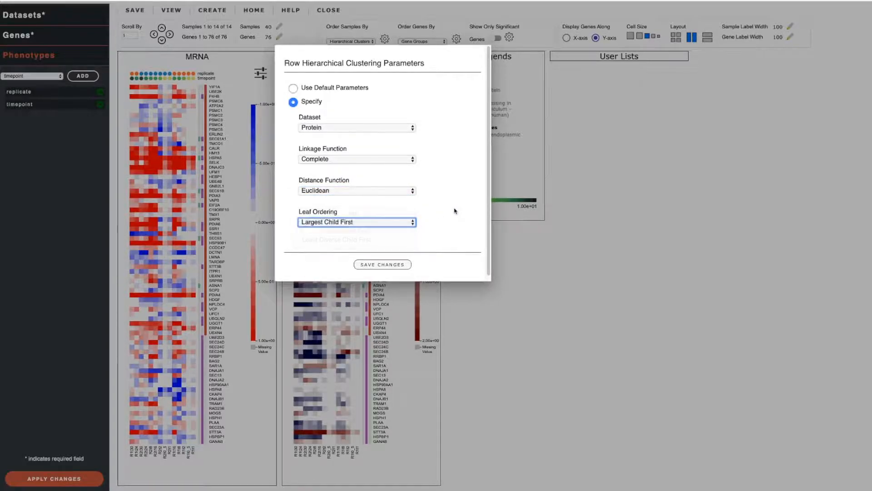
click(526, 246)
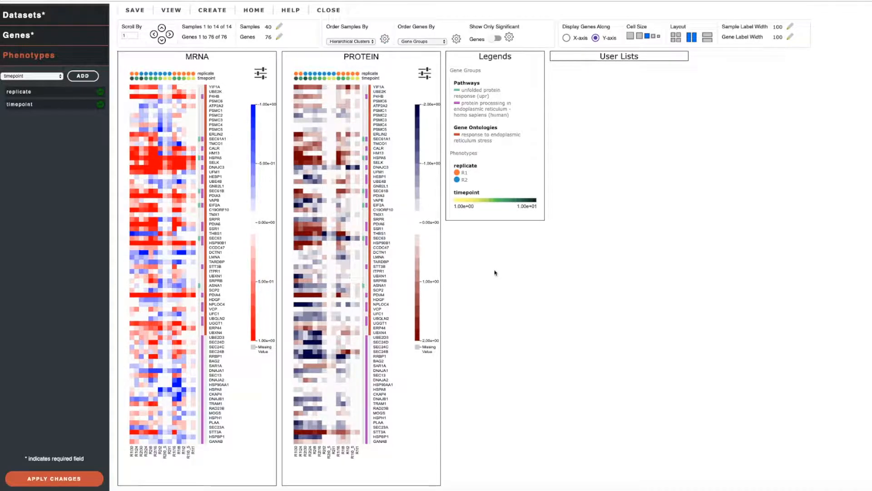
Step: Order the samples by phenotypes again, with timepoint sorted in ascending order within replicate, and save the changes
click(369, 42)
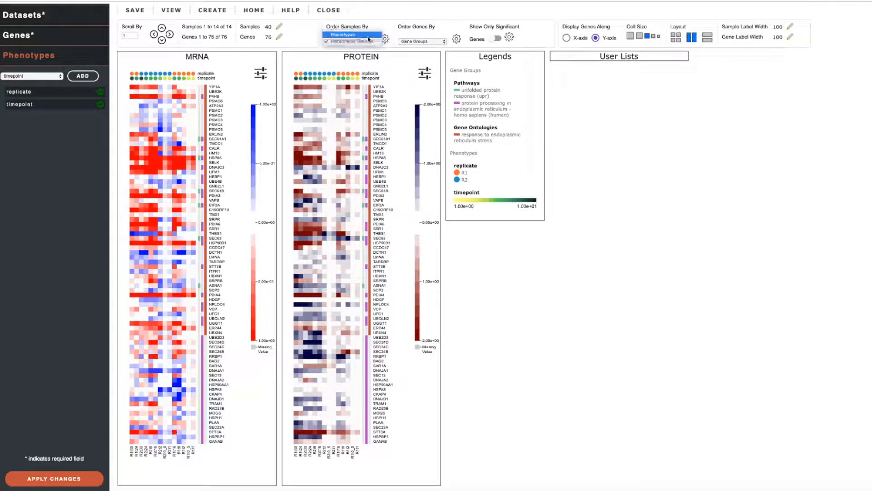
click(368, 36)
click(384, 39)
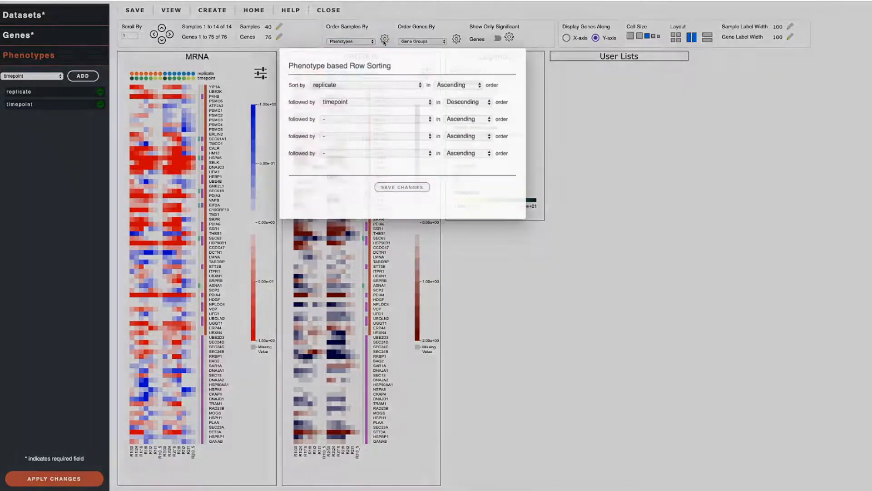
click(468, 101)
click(461, 92)
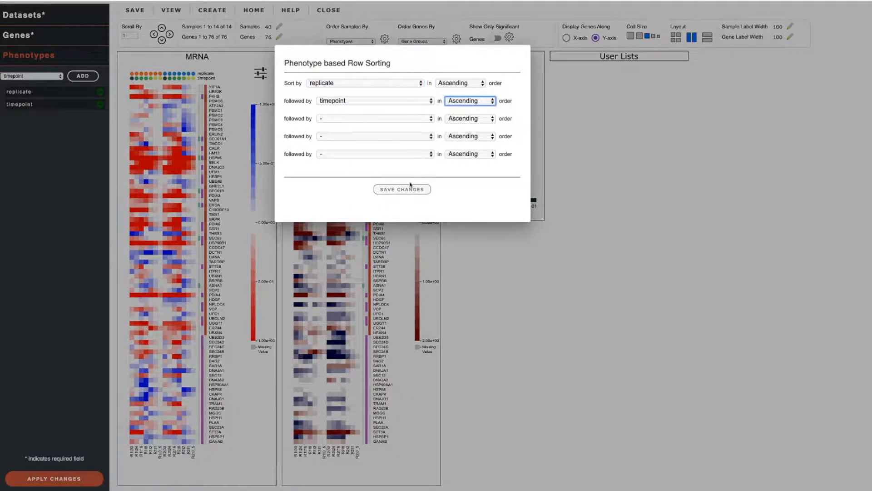
click(410, 186)
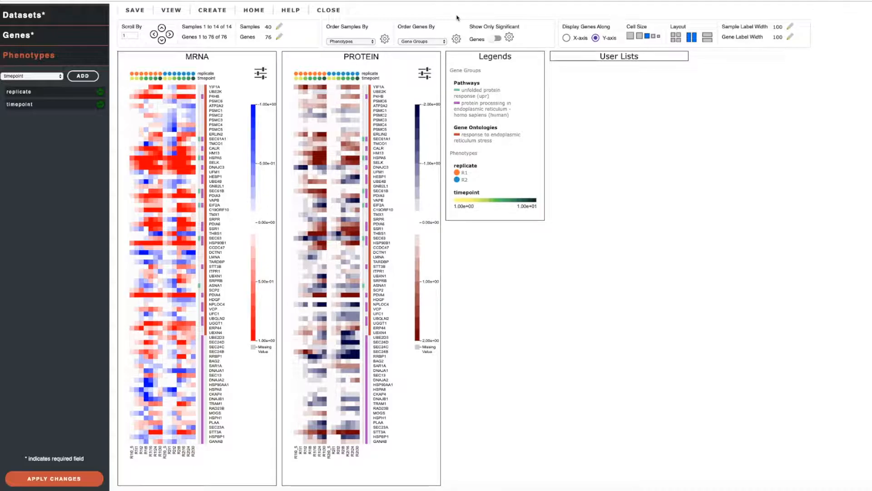
Step: Examine the gene ordering options and the endoplasmic reticulum stress and protein processing groups in the gene legend
click(439, 41)
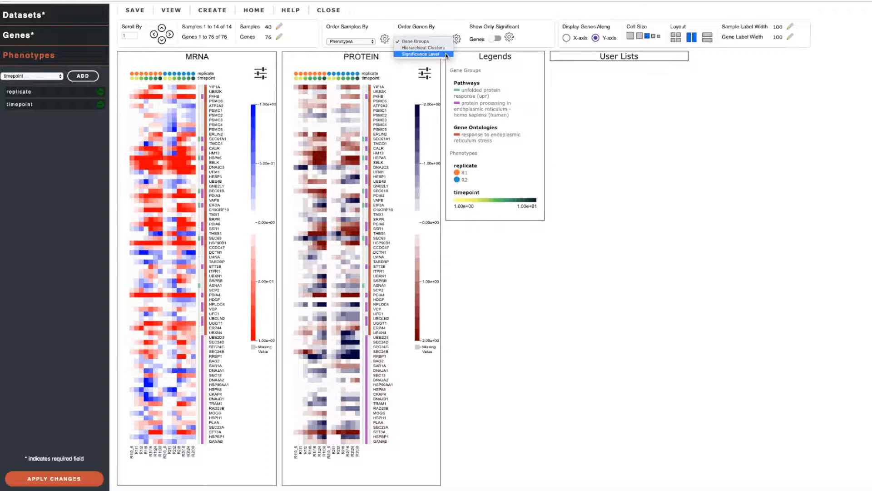
click(558, 94)
click(558, 95)
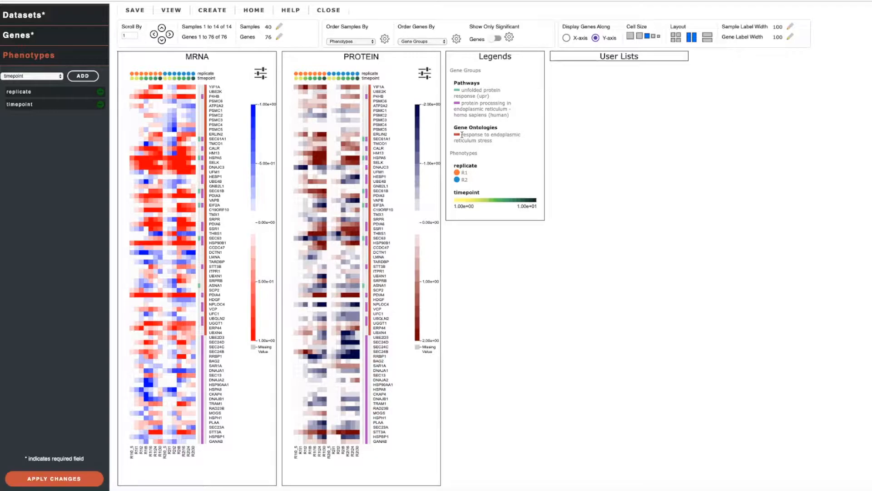
drag(462, 134, 497, 143)
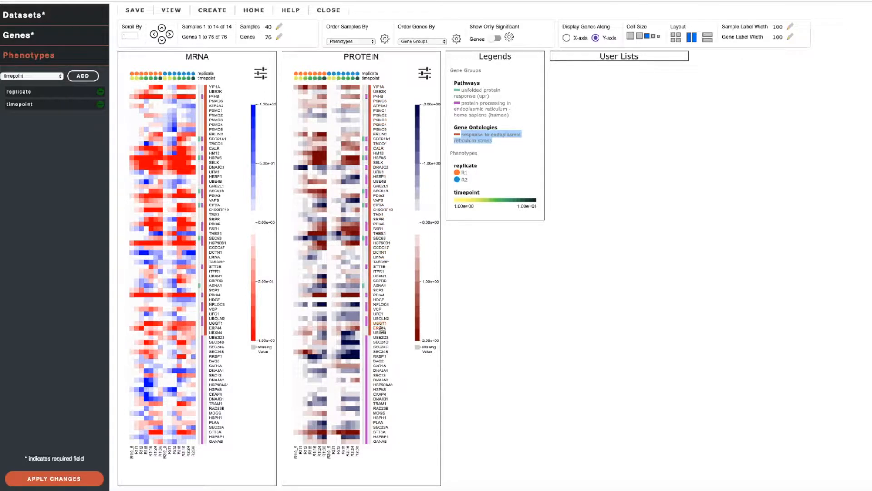
drag(461, 103, 512, 116)
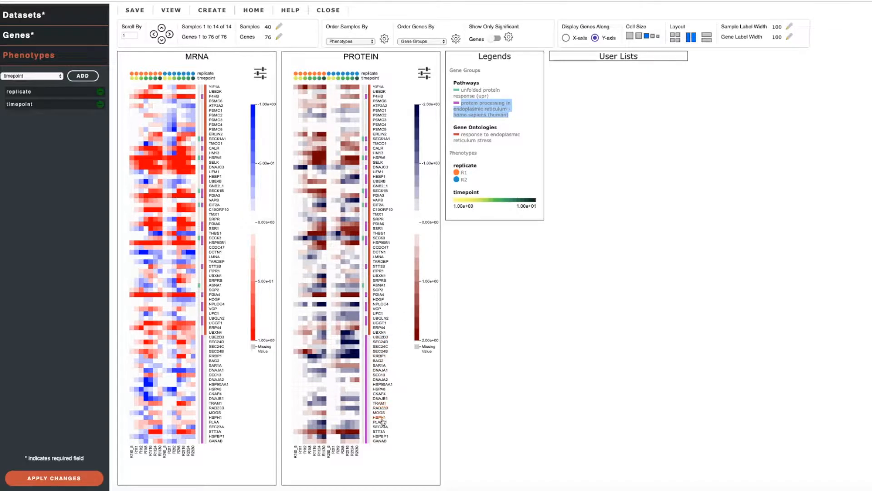
click(521, 303)
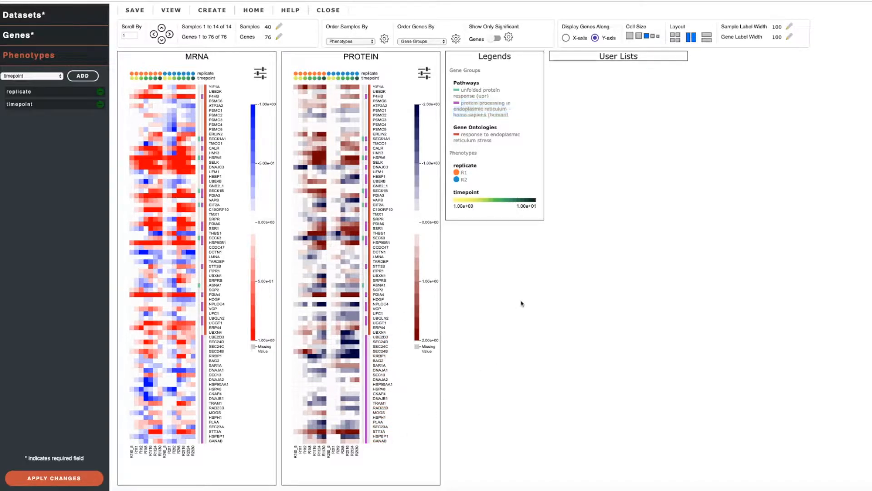
Step: Order the genes by hierarchical clusters
click(435, 42)
click(437, 48)
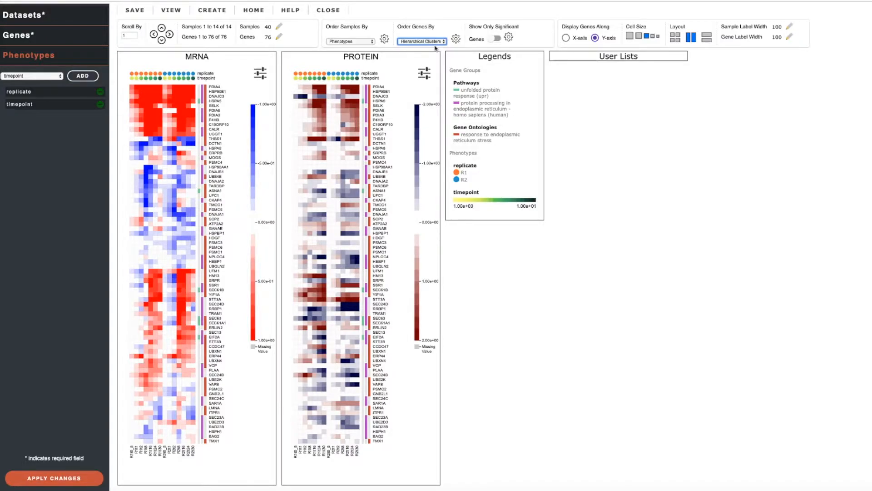
Step: Examine the custom hierarchical clustering parameters for genes and the remaining gene ordering options, keeping the current settings
click(456, 39)
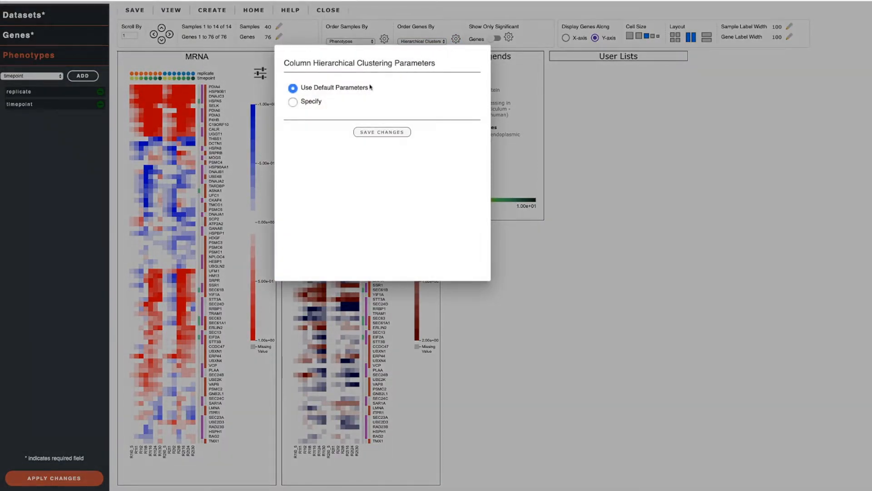
click(293, 102)
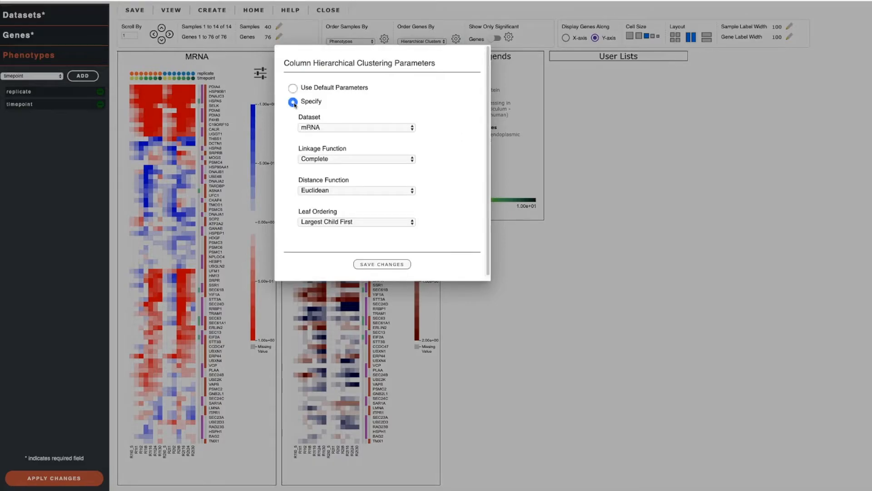
click(513, 269)
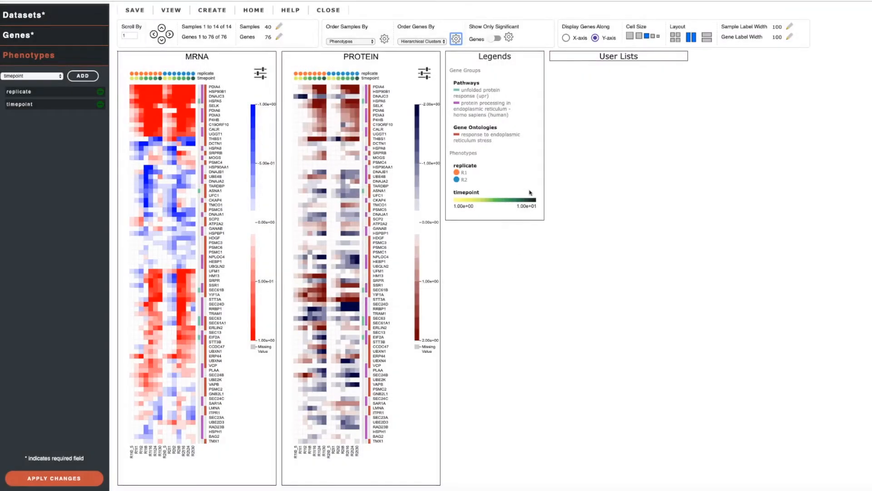
click(444, 41)
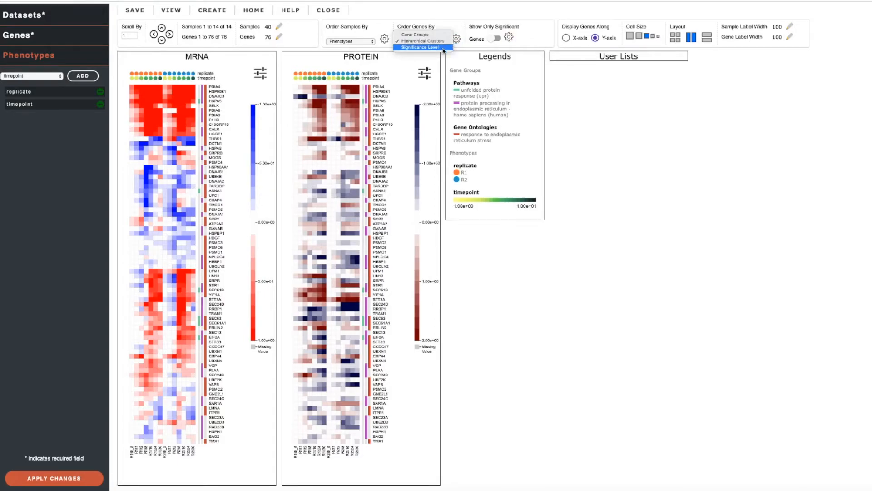
click(502, 48)
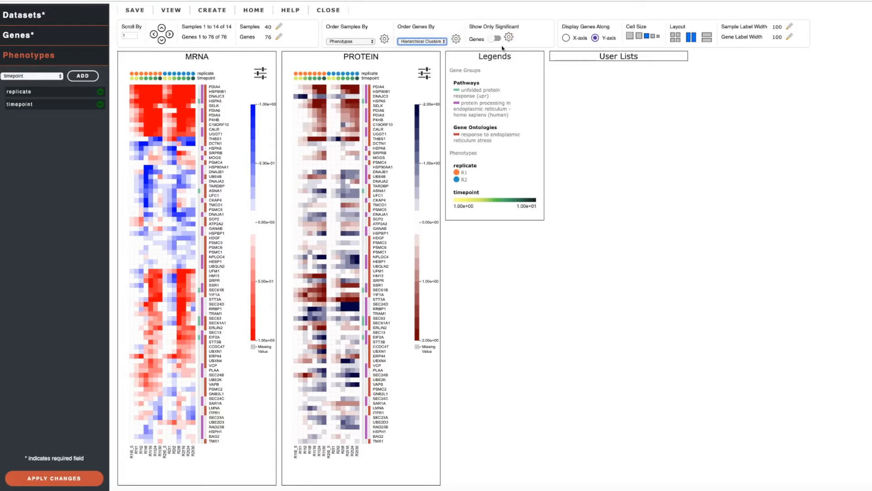